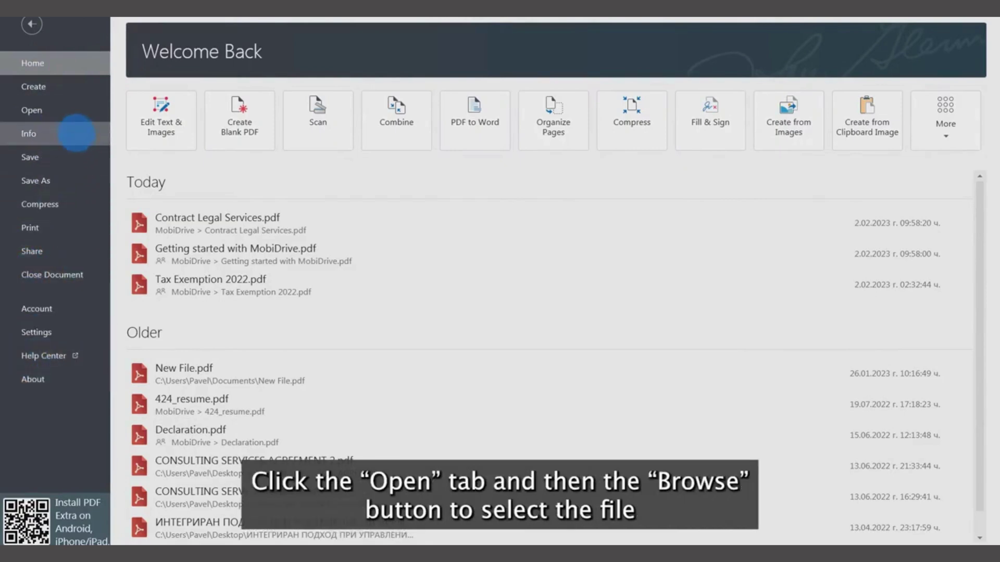
Show the Open screen's recent PDFs, cancelling a Browse file dialog without picking a file
click(46, 113)
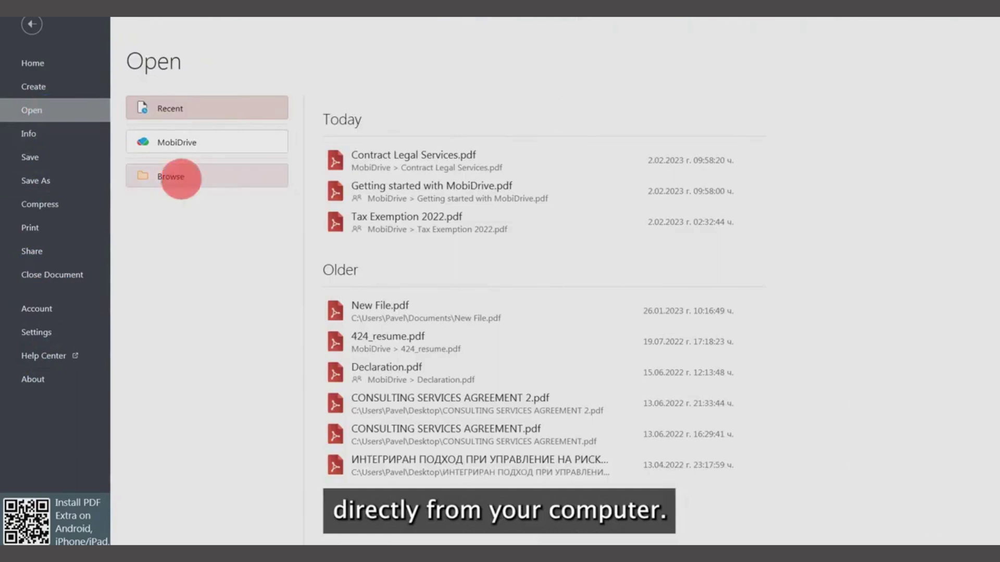
click(180, 177)
drag(482, 123, 489, 189)
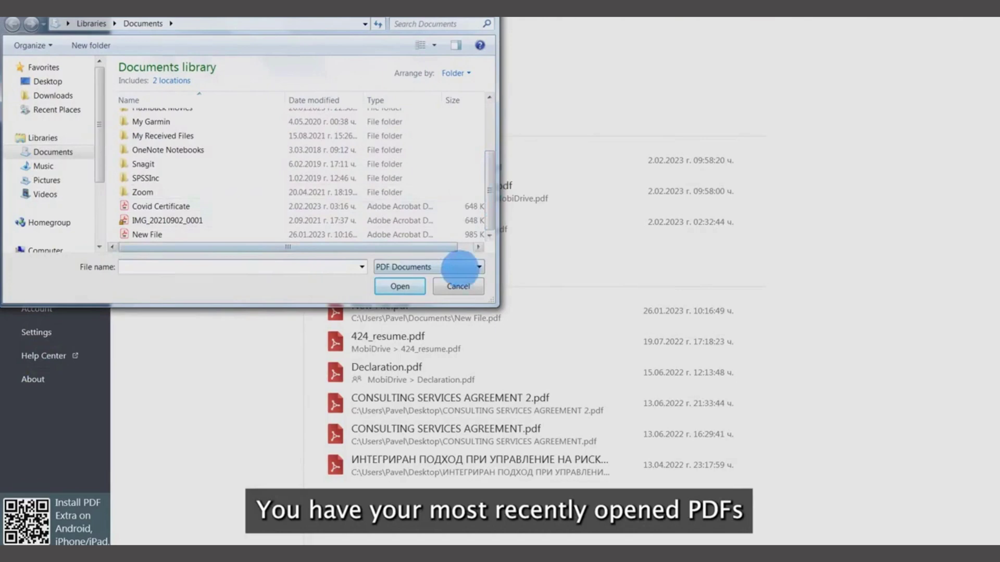
click(458, 286)
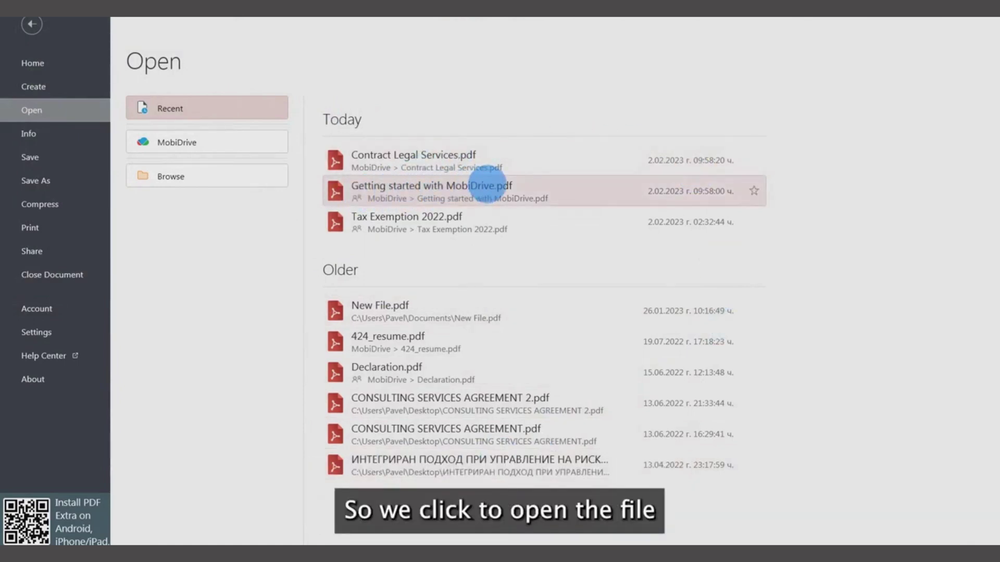
Open Getting started with MobiDrive.pdf and replace 'images' in the headline with 'and sync'
click(487, 184)
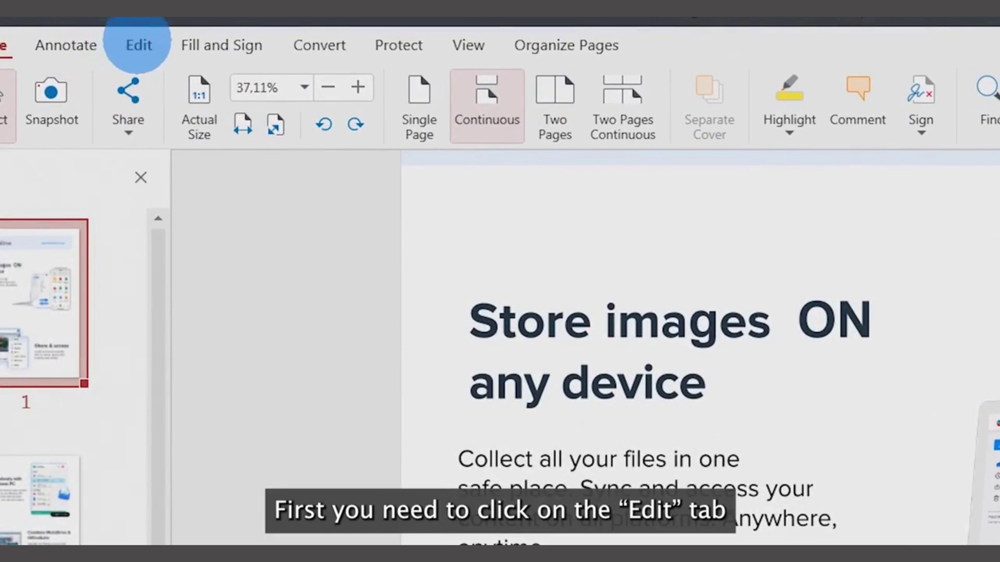
click(138, 46)
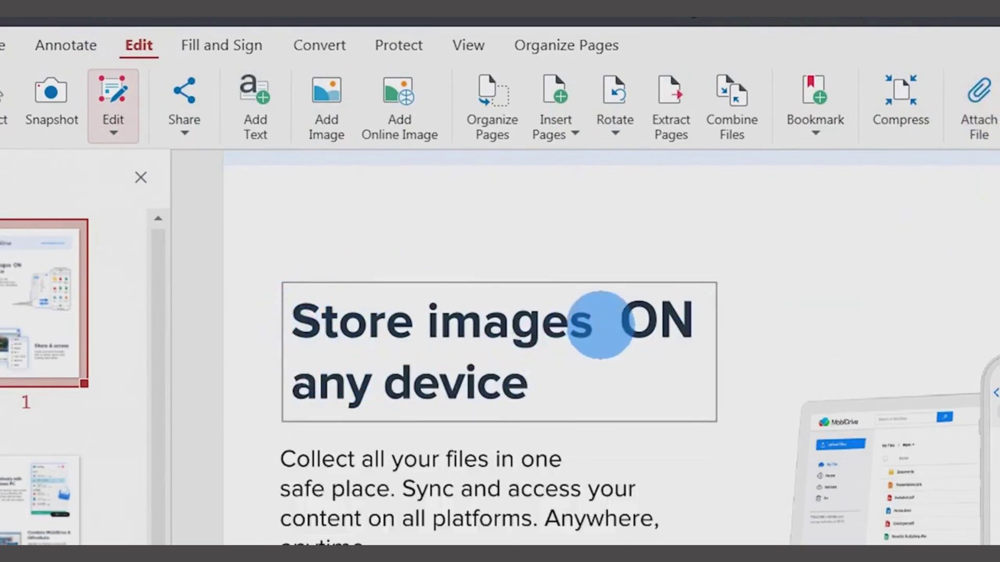
click(594, 324)
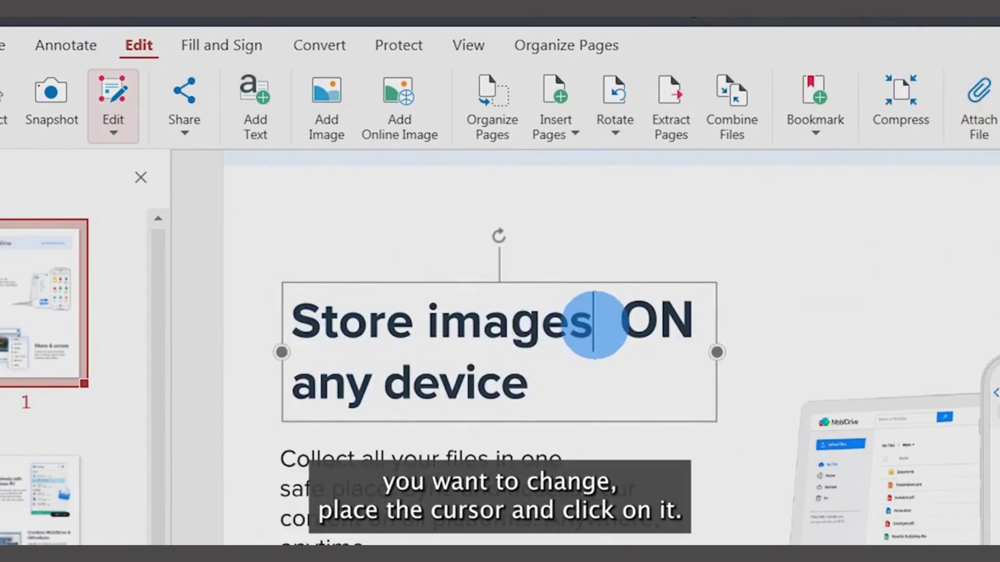
key(BackSpace)
key(BackSpace)
key(BackSpace)
key(BackSpace)
key(BackSpace)
key(BackSpace)
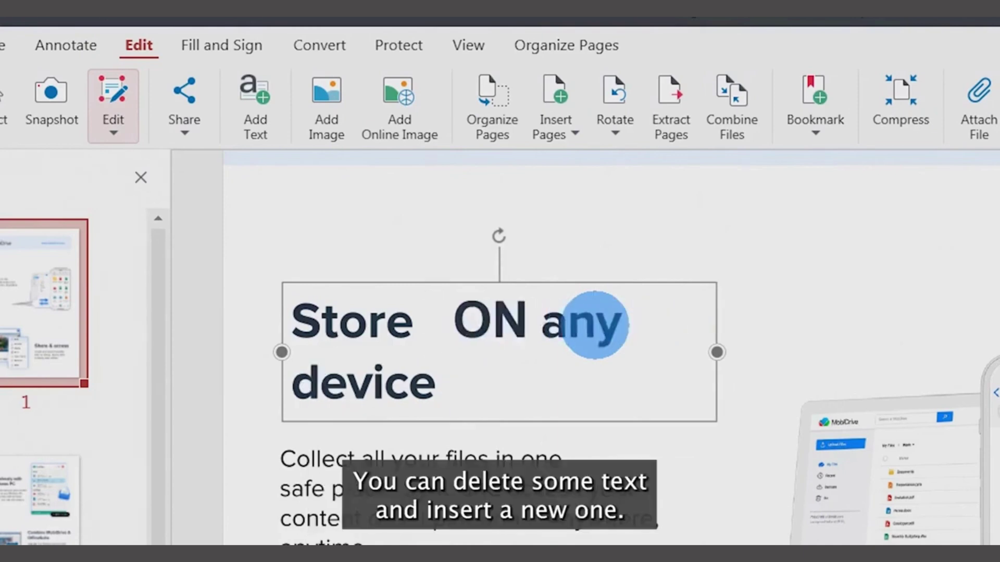
text(and sync)
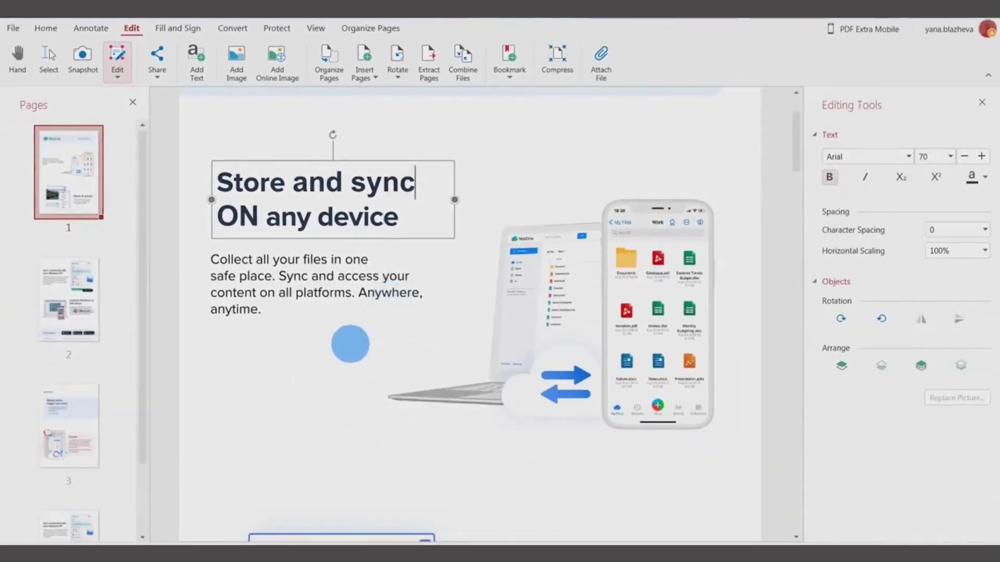
click(350, 344)
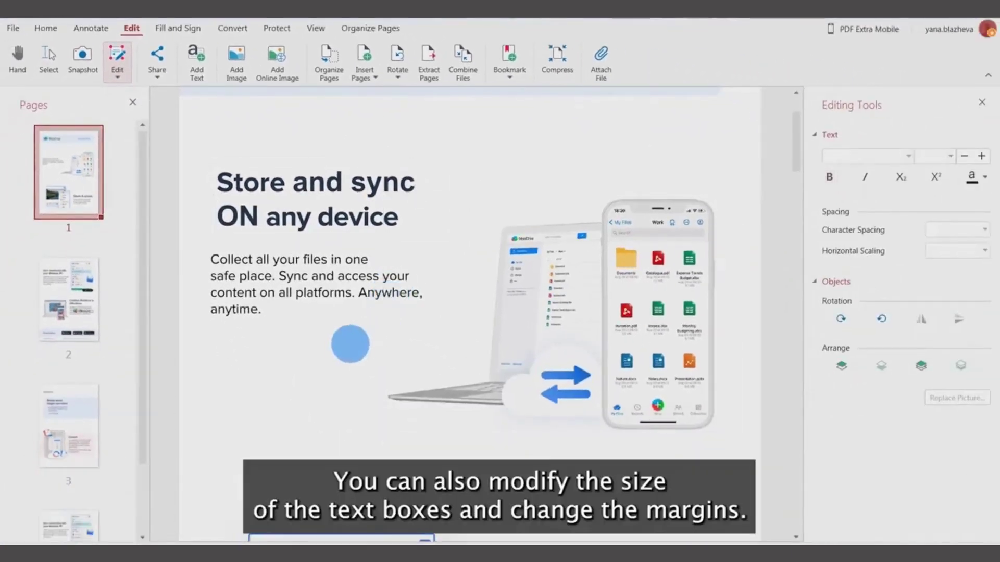
Widen the headline and body paragraph text boxes so the body reflows to three lines
click(417, 175)
drag(452, 197, 513, 199)
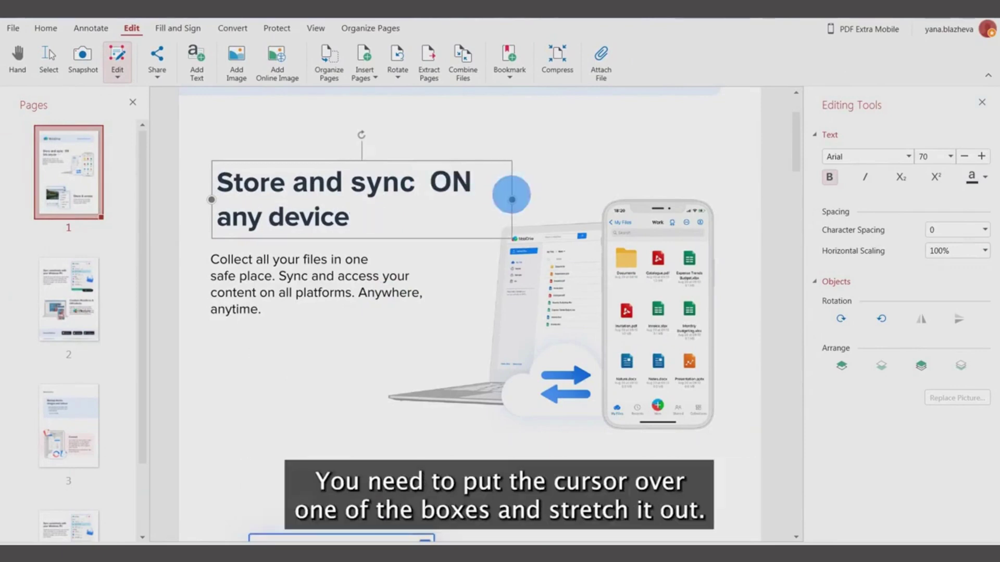
click(327, 276)
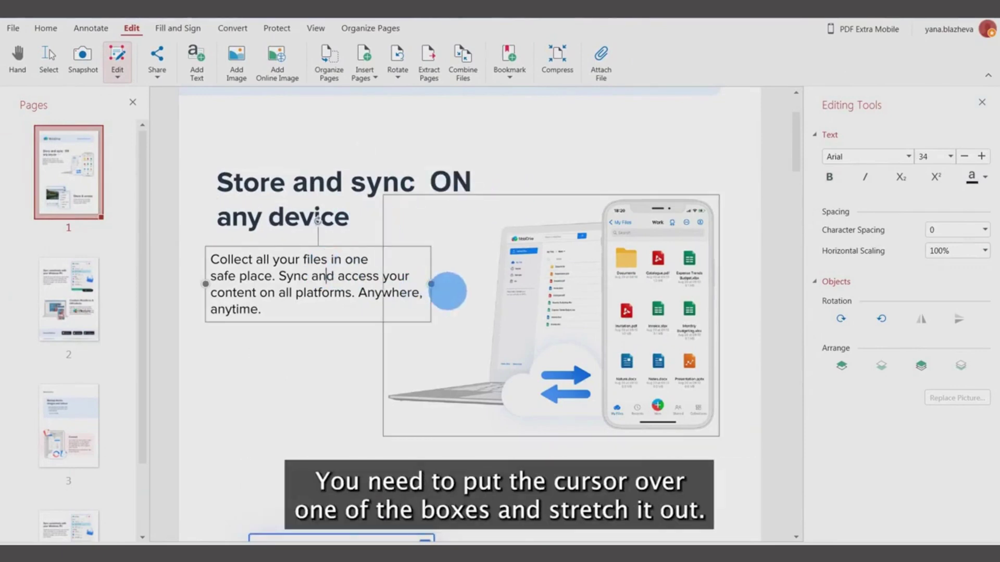
drag(431, 283, 472, 281)
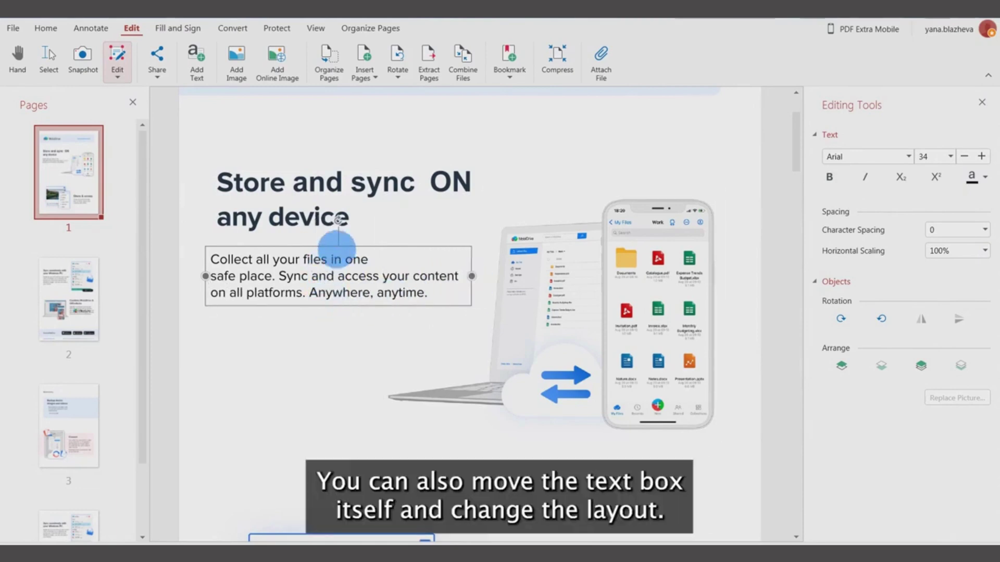
Move the body paragraph and the headline box lower on page 1
drag(339, 247, 322, 320)
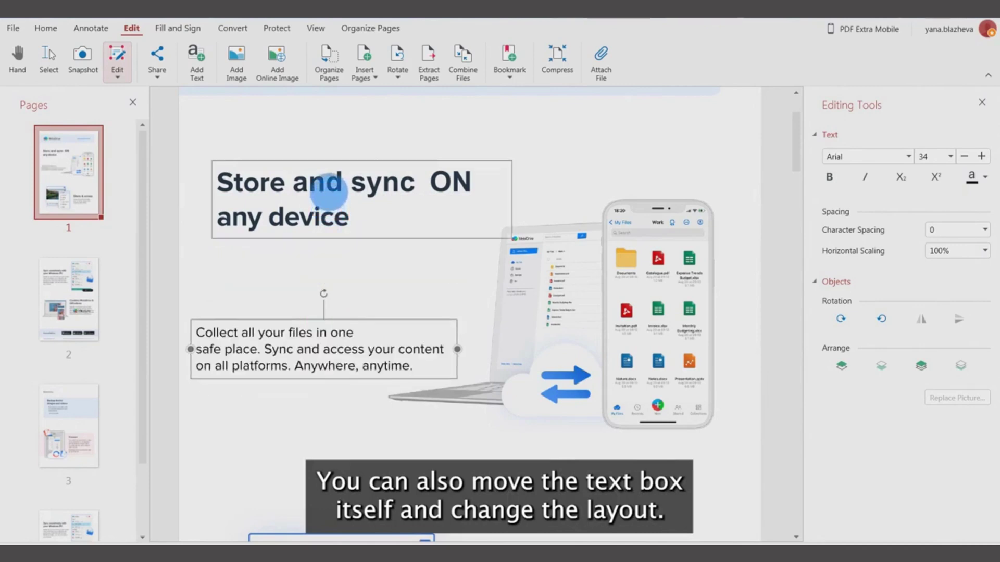
click(333, 180)
drag(334, 161, 326, 216)
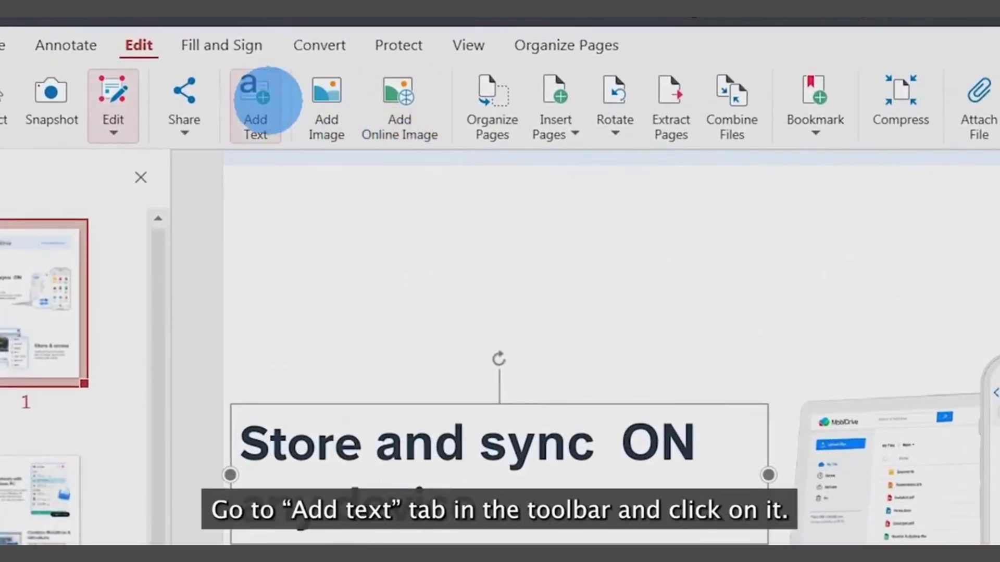
Add a widened Arial 17-pt text box below the paragraph reading 'Type you rtext here'
click(266, 101)
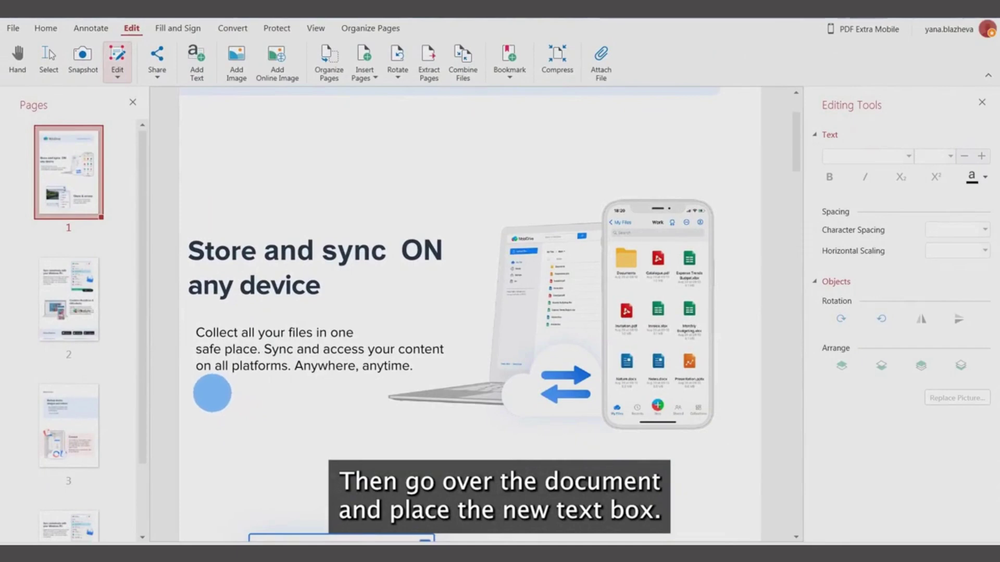
click(216, 393)
drag(223, 392, 368, 393)
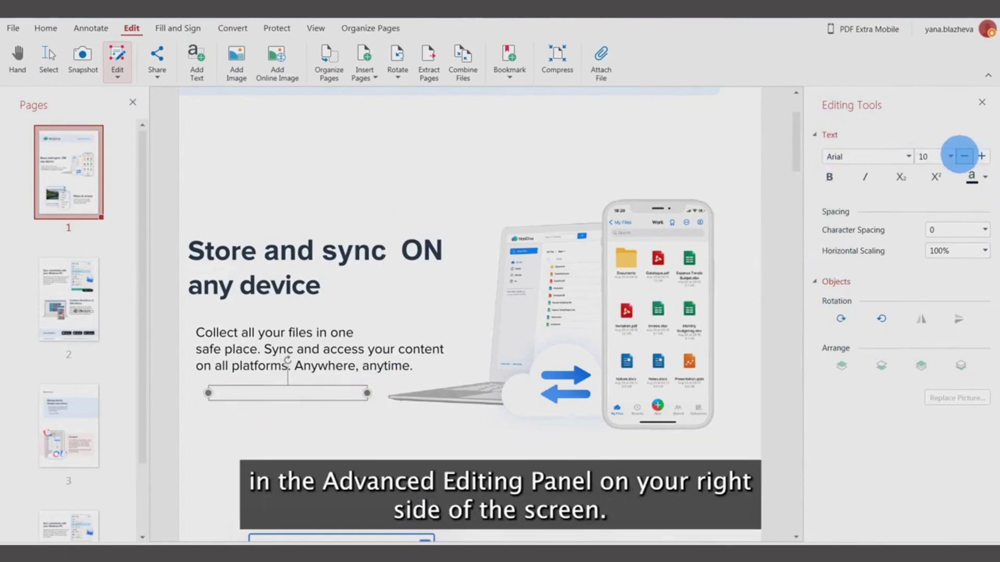
click(950, 157)
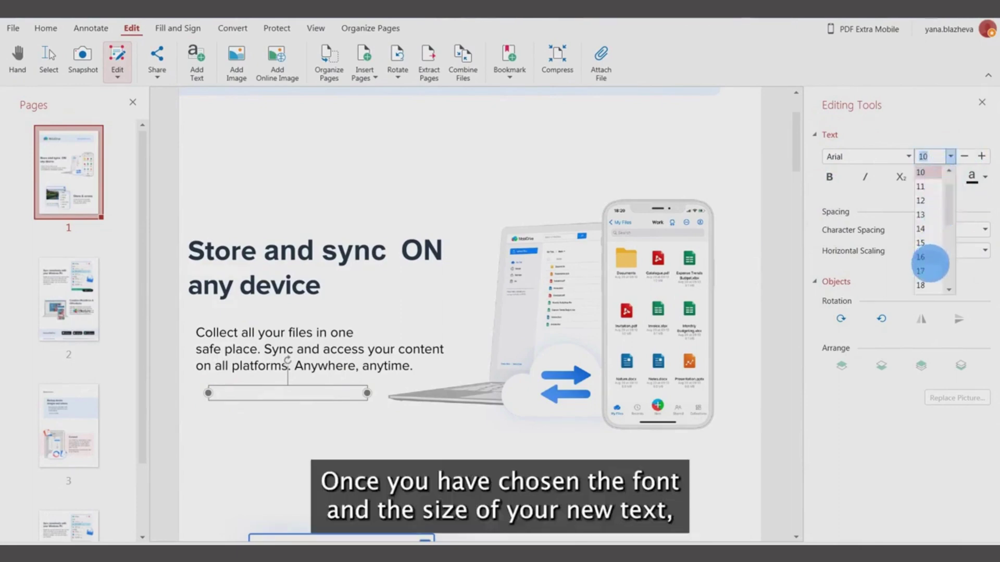
click(931, 270)
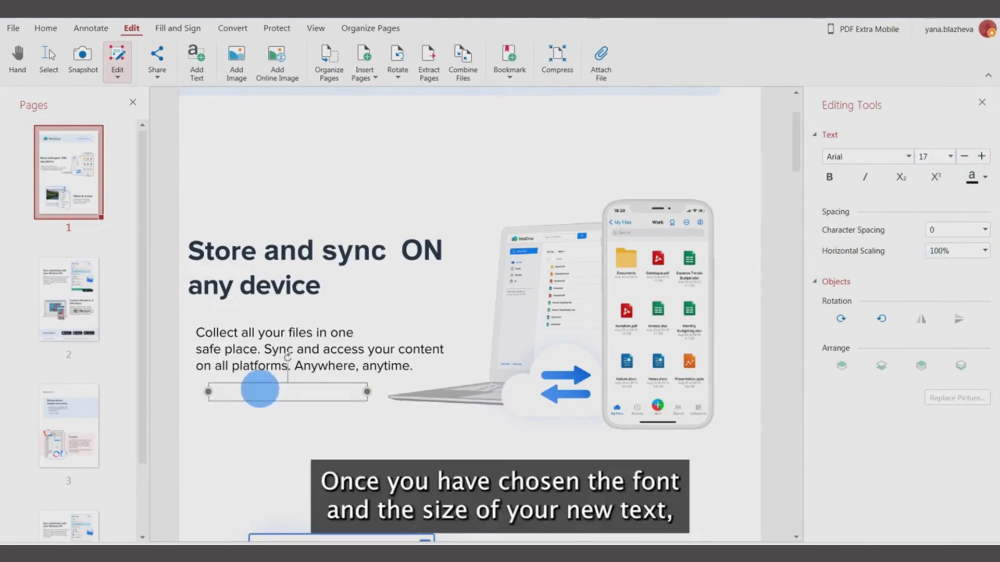
click(250, 392)
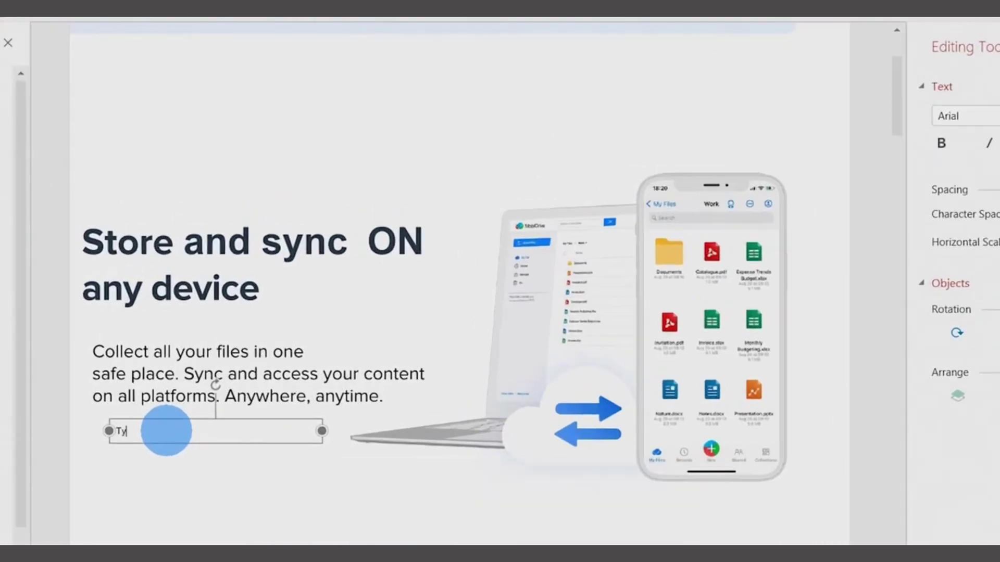
text(Type you rtext here)
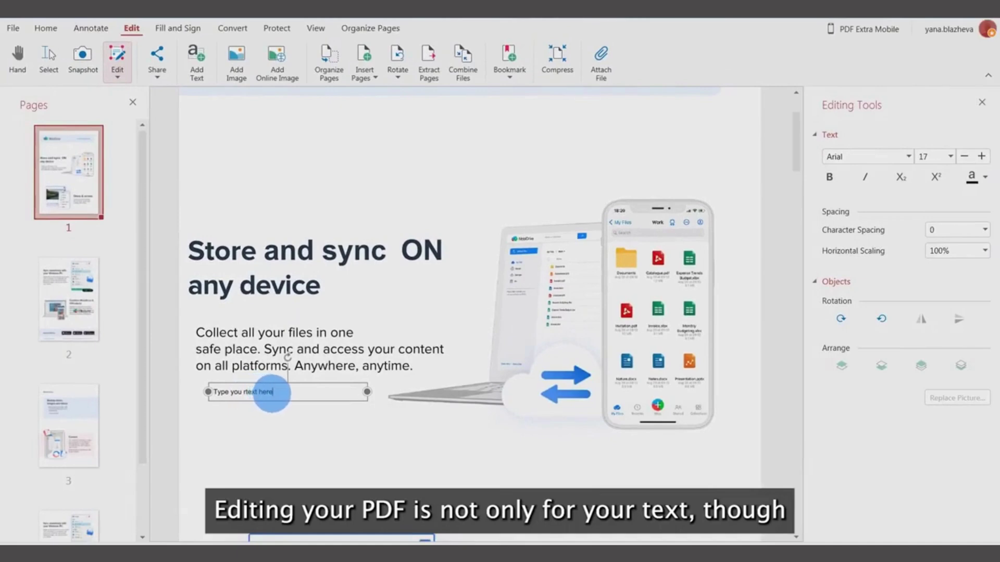
Insert the image file 29437 from the Pictures library onto page 1
click(286, 421)
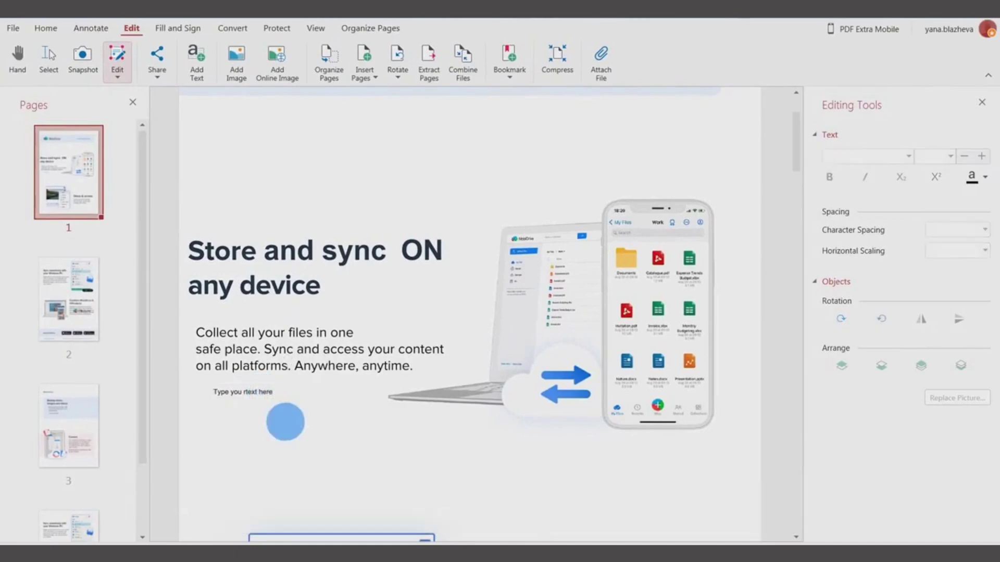
click(699, 308)
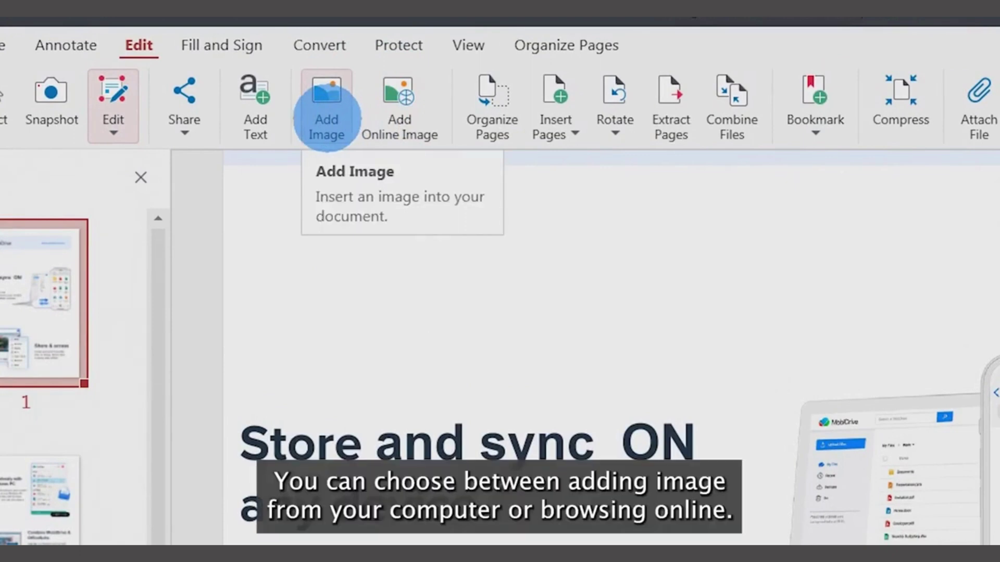
click(325, 121)
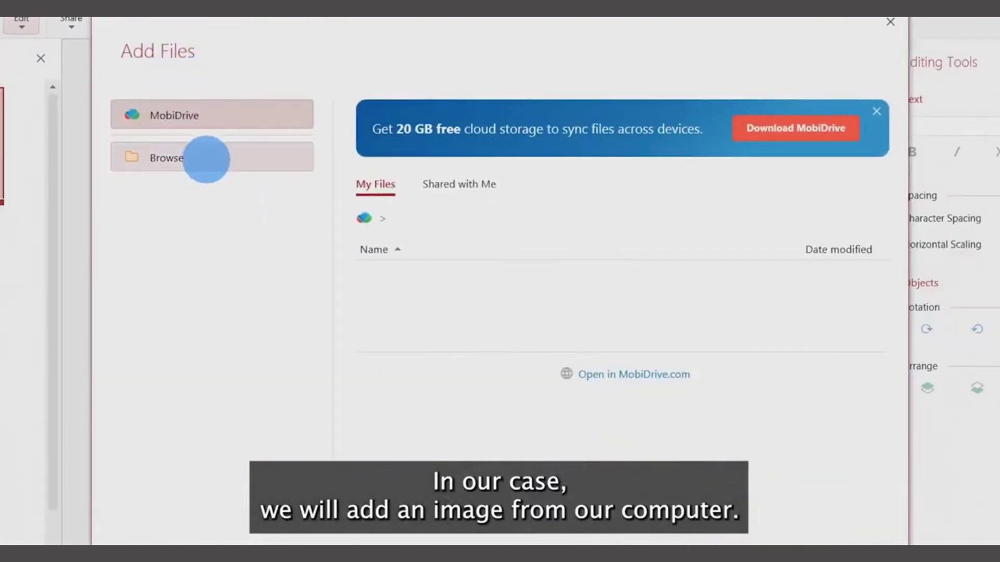
click(377, 319)
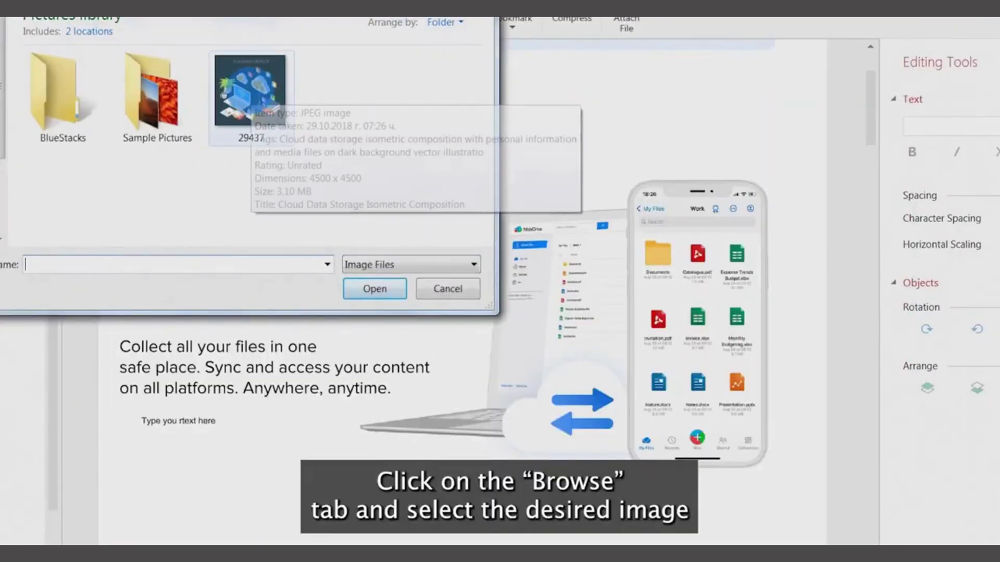
click(250, 89)
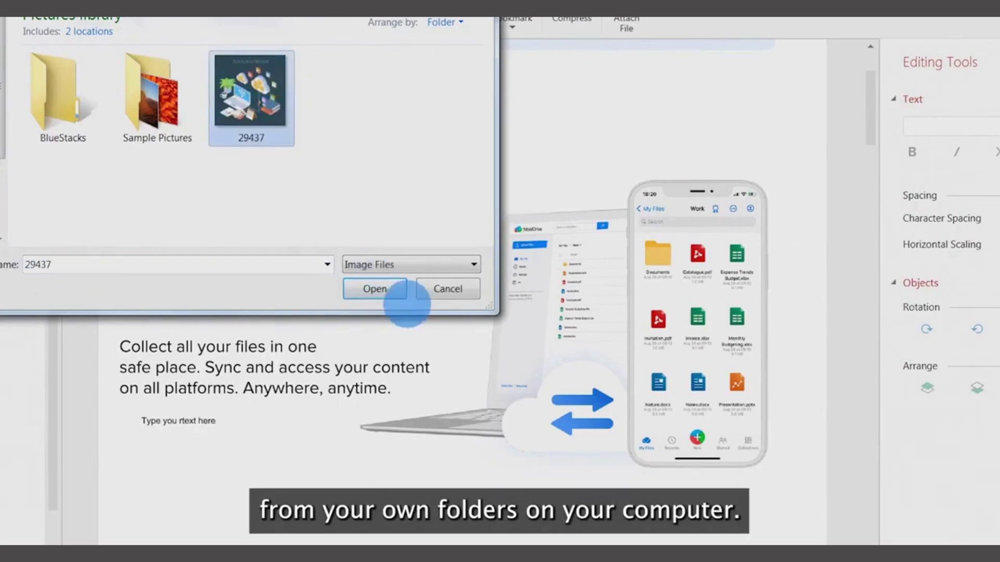
click(376, 290)
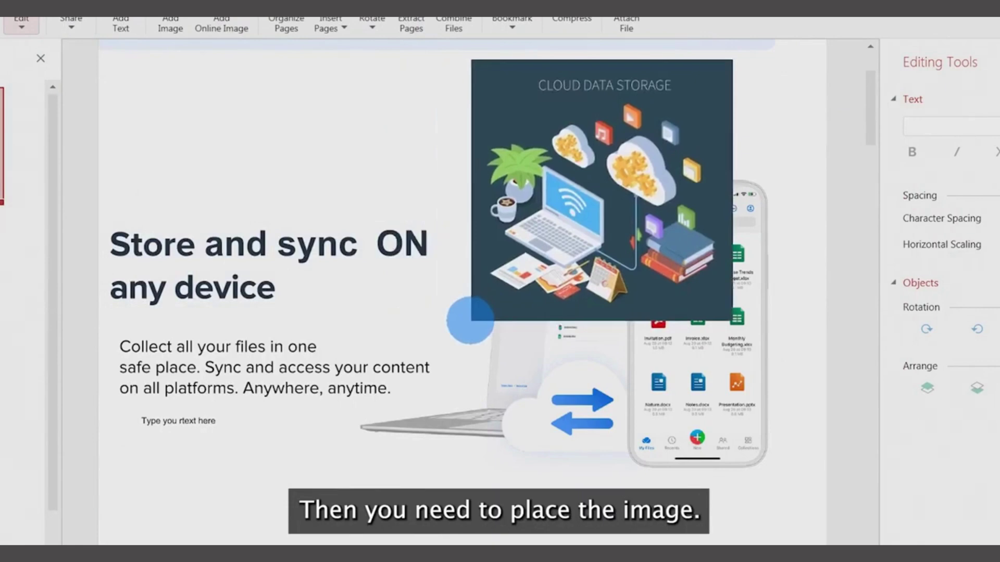
Position and size the inserted cloud image, then delete the laptop-and-phone illustration
mouse_move(446, 532)
mouse_down()
mouse_move(362, 544)
mouse_move(391, 544)
mouse_move(427, 522)
mouse_move(419, 537)
mouse_move(408, 541)
mouse_move(522, 409)
mouse_move(535, 307)
mouse_move(527, 244)
mouse_move(453, 133)
mouse_move(565, 96)
mouse_up()
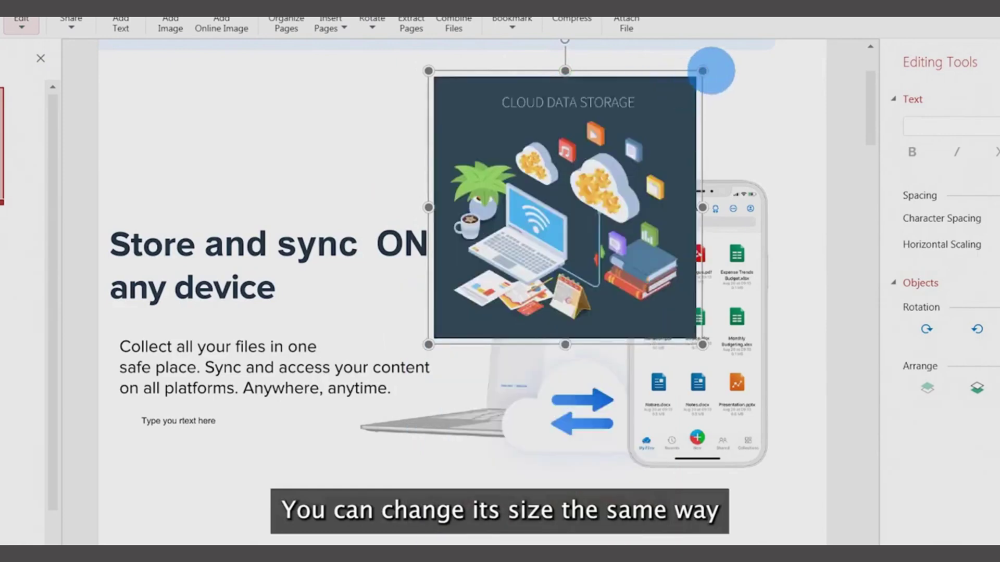
drag(703, 70, 742, 35)
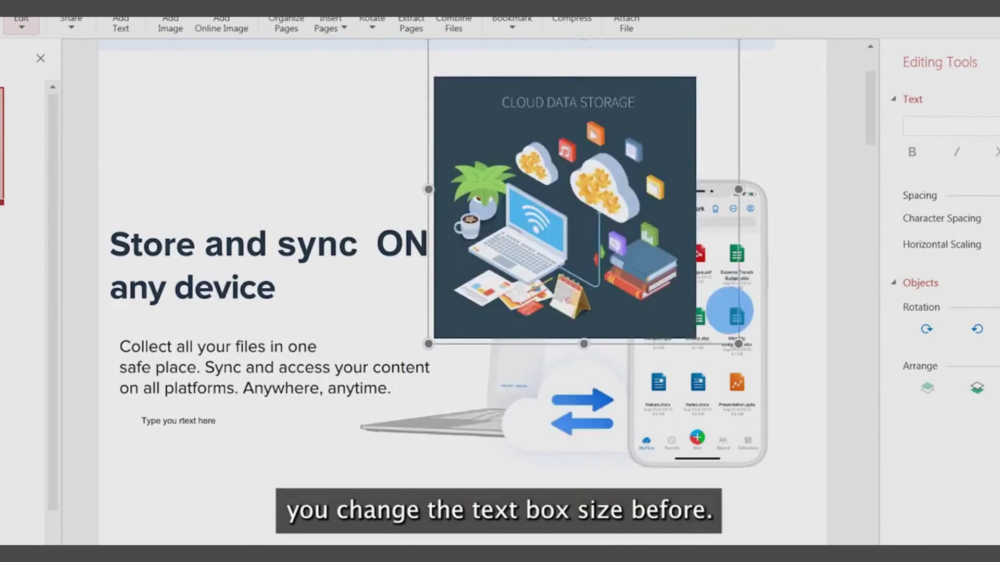
drag(739, 343, 647, 253)
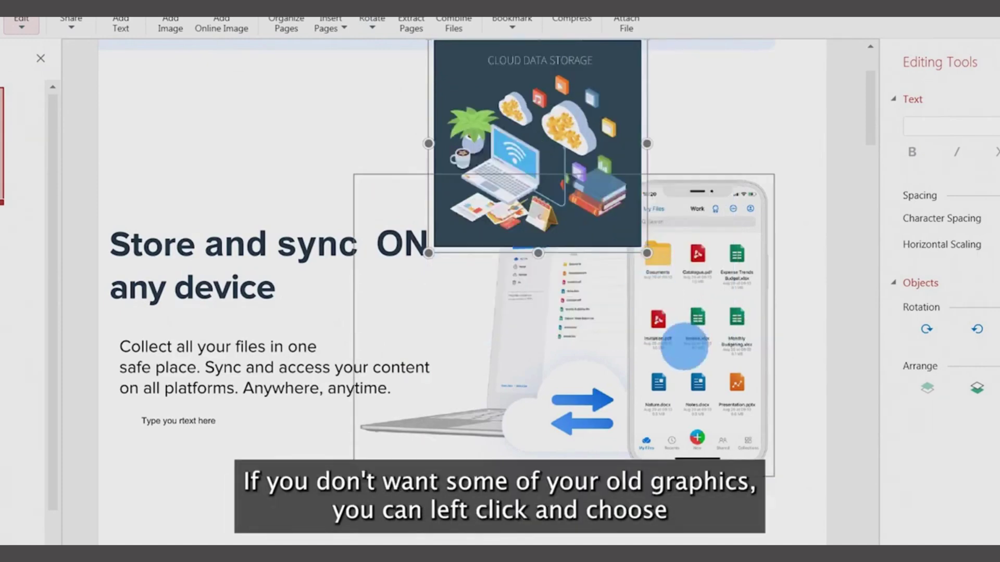
right_click(683, 346)
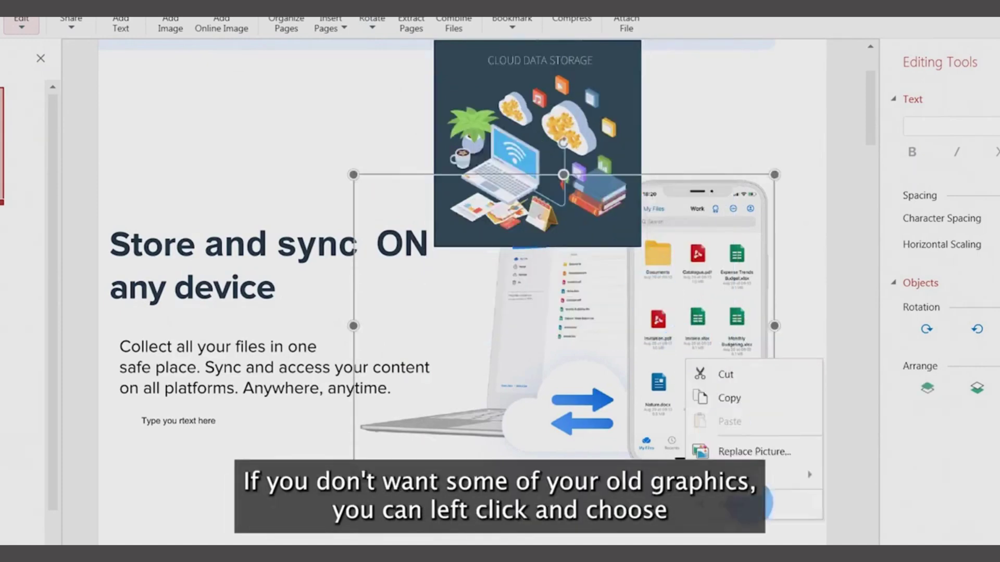
click(740, 505)
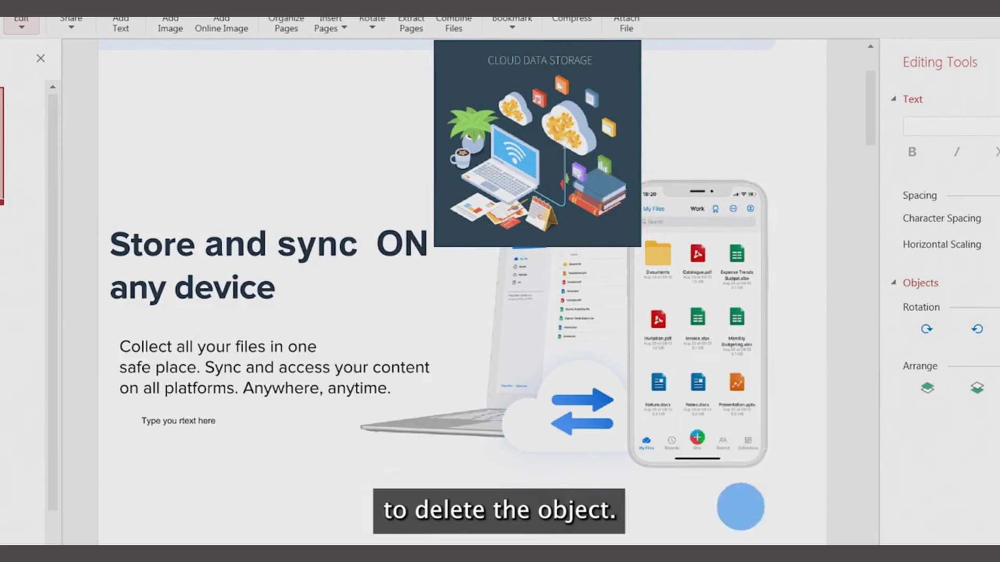
Move the cloud image right beside the headline and enlarge it up, right and left
click(572, 190)
drag(571, 190, 674, 353)
drag(751, 196, 816, 130)
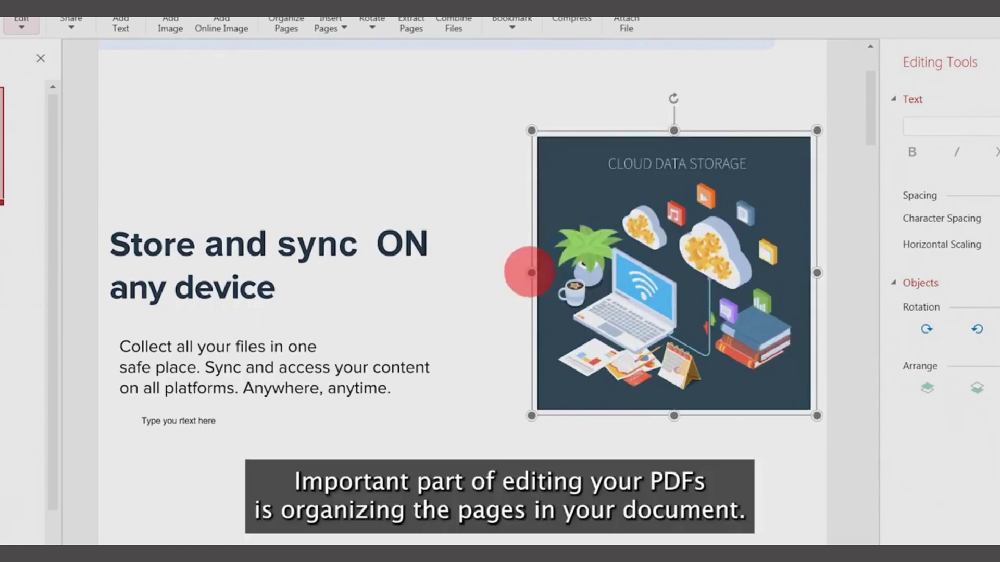
drag(531, 273, 486, 273)
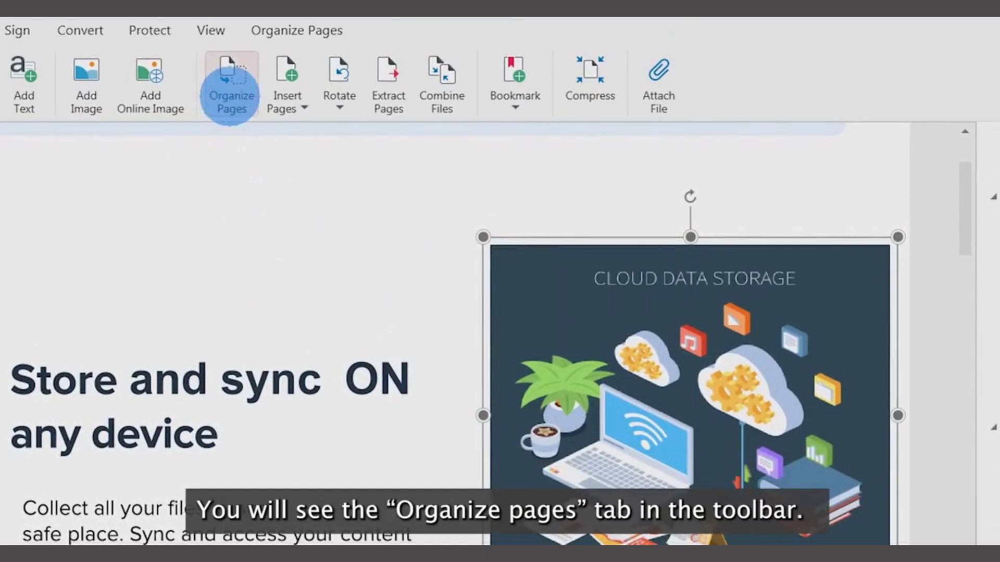
In Organize Pages, drag pages 2 and 3 ahead of page 1; rotate the first page and back
click(229, 96)
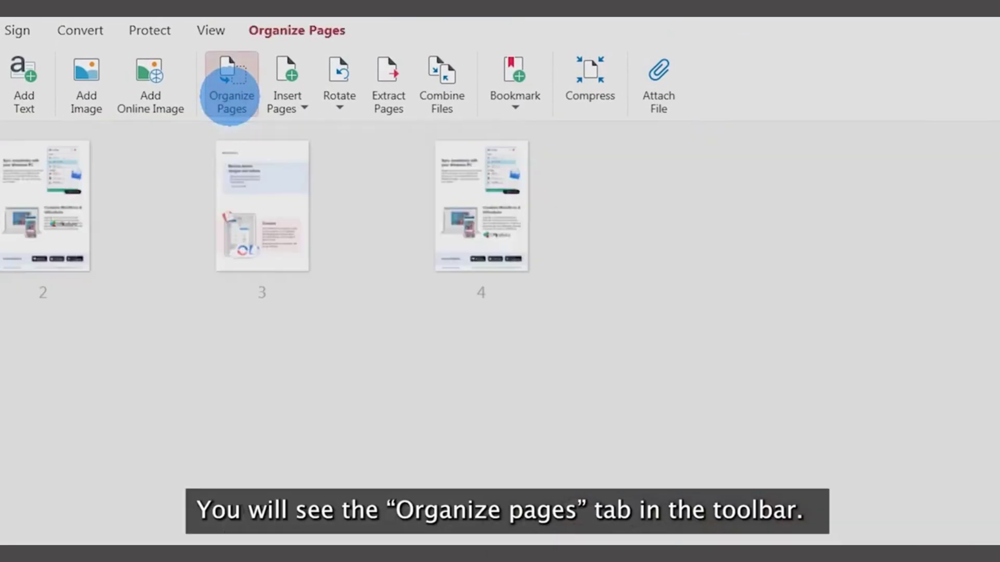
mouse_move(84, 133)
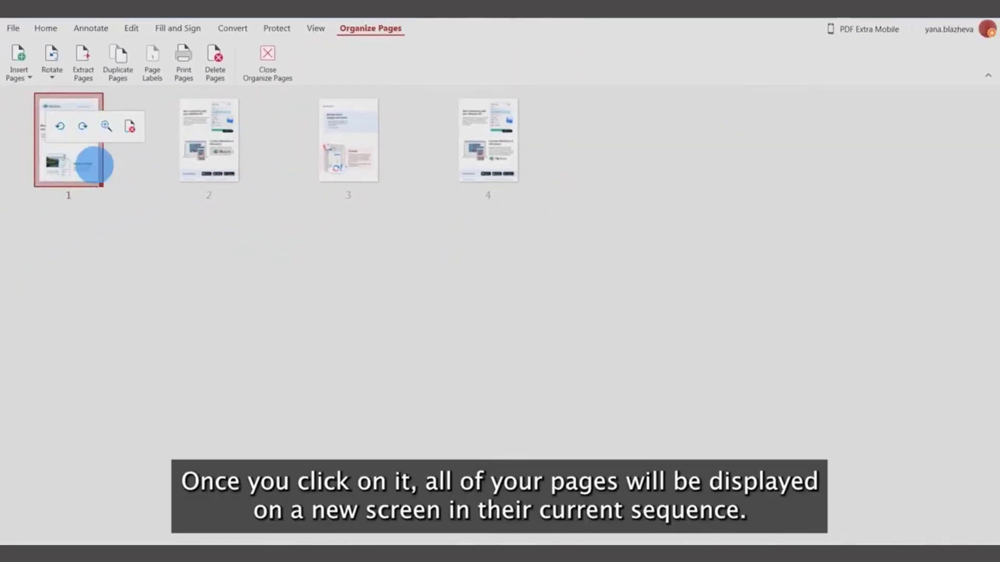
mouse_move(168, 161)
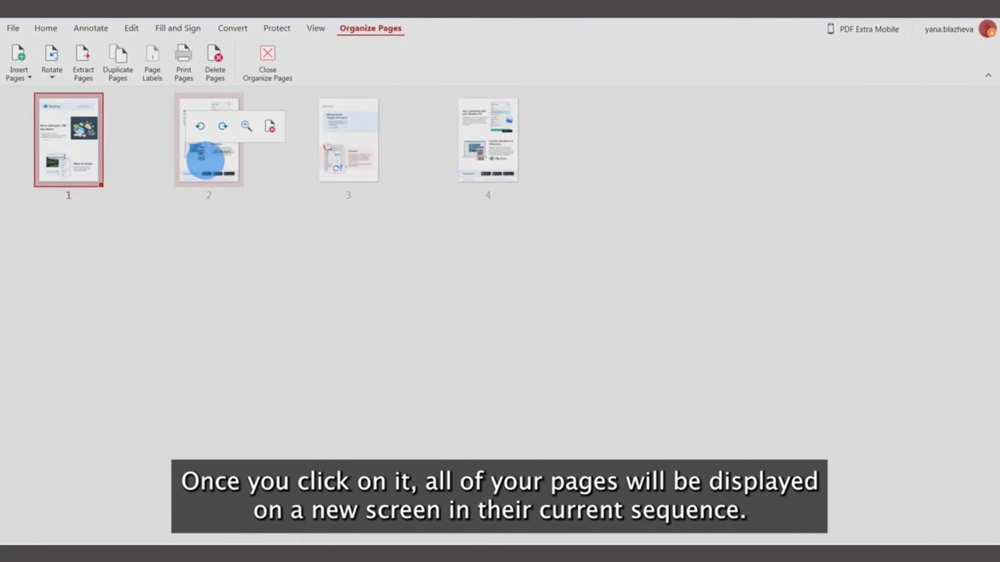
mouse_move(206, 160)
mouse_down()
mouse_move(205, 125)
mouse_move(150, 155)
mouse_move(57, 136)
mouse_move(18, 111)
mouse_up()
mouse_move(205, 151)
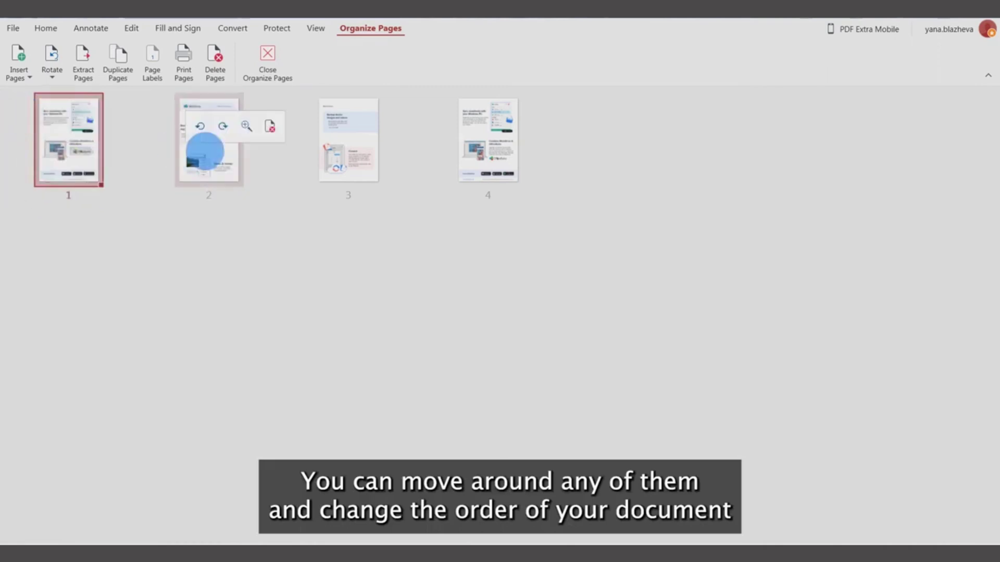
mouse_move(375, 167)
mouse_down()
mouse_move(171, 143)
mouse_move(198, 146)
mouse_up()
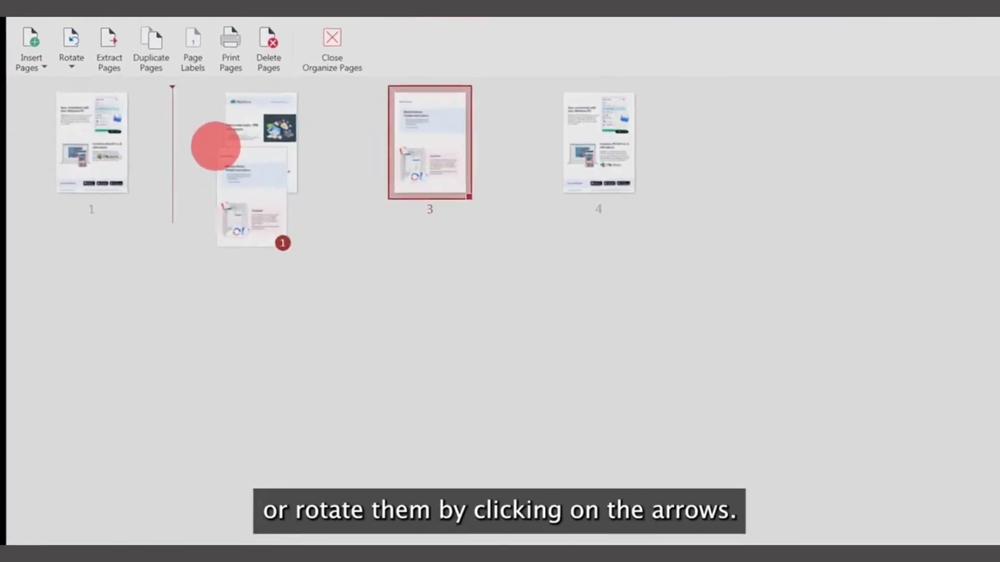
click(108, 126)
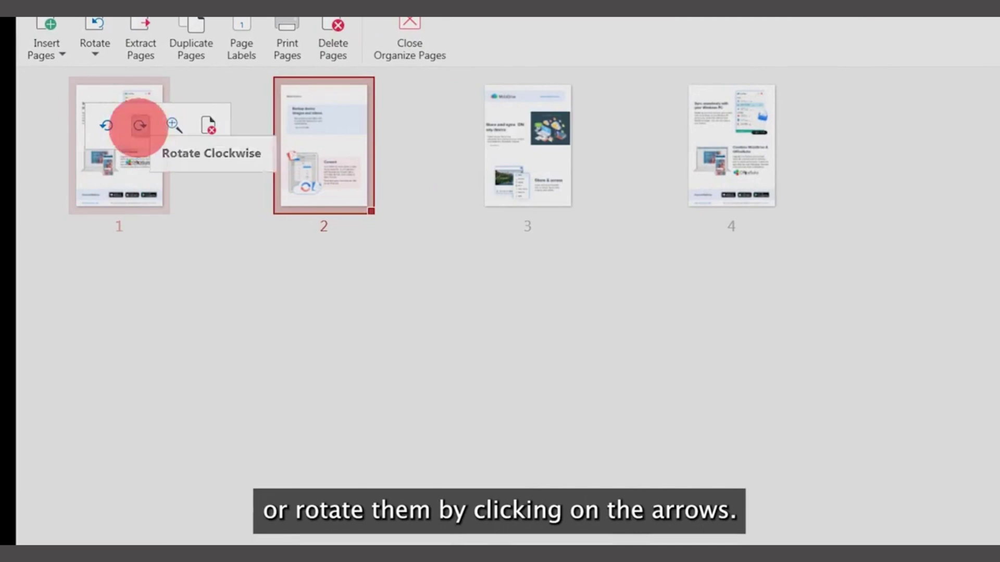
click(106, 126)
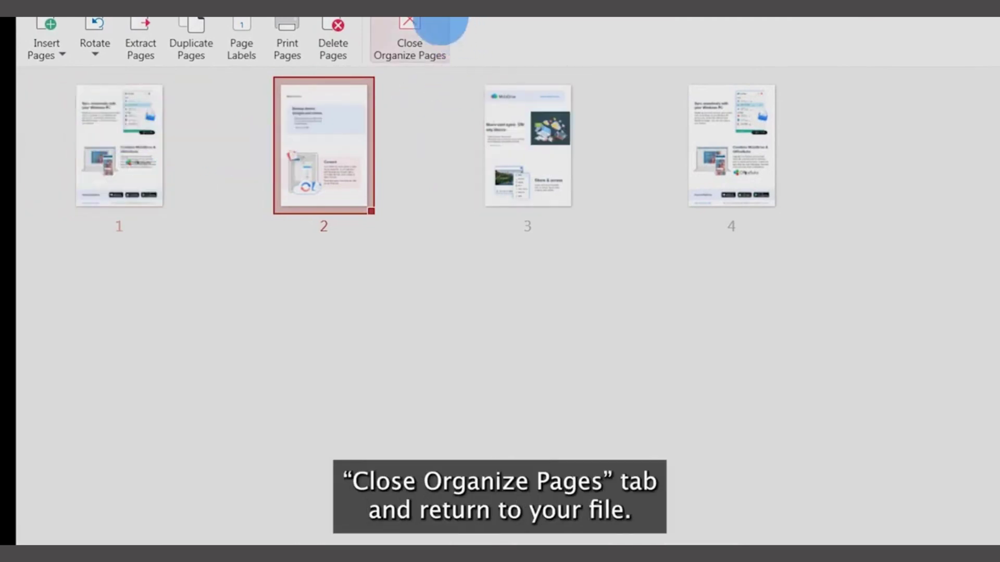
Close Organize Pages and scroll down the document to the Convert section
click(409, 28)
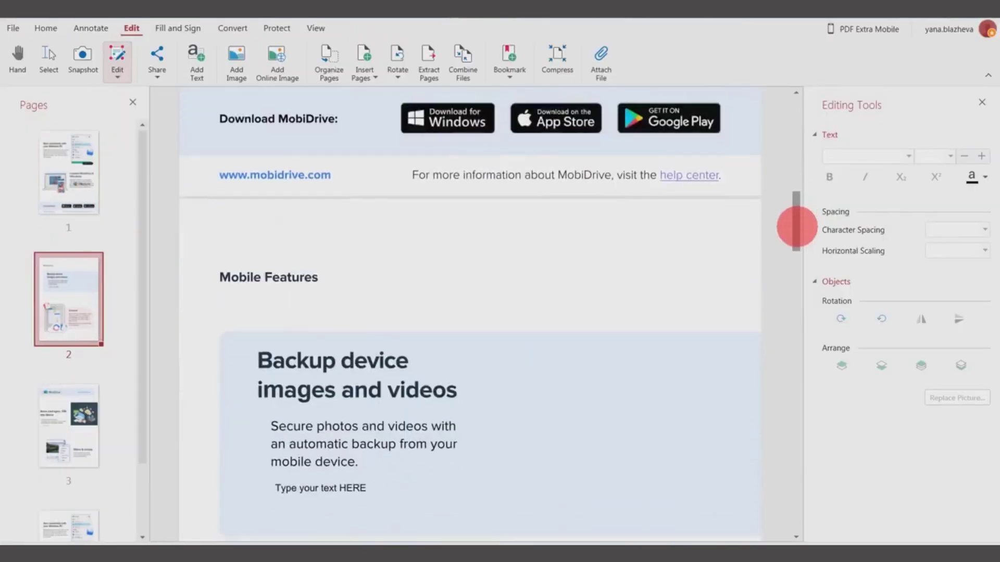
drag(796, 227, 795, 283)
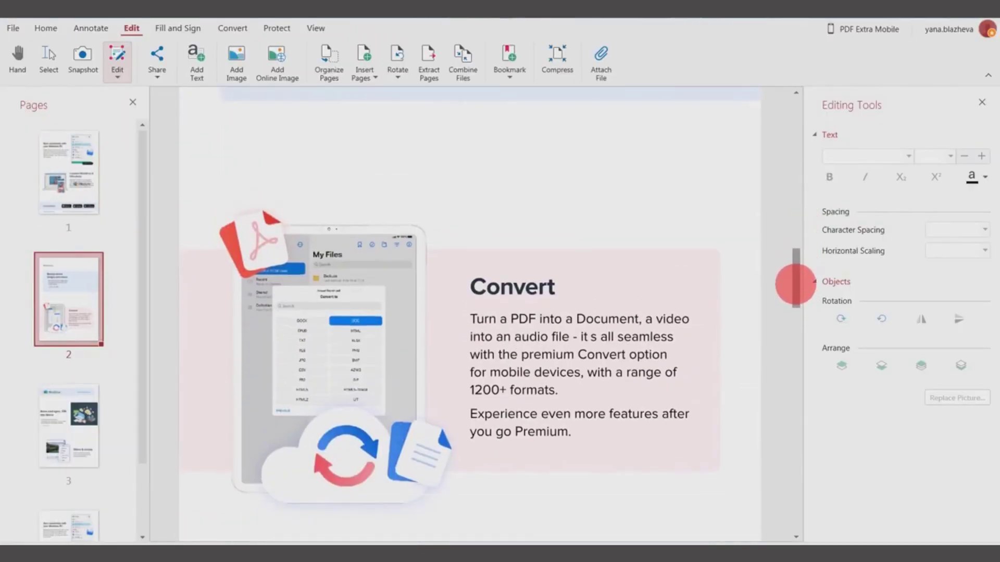